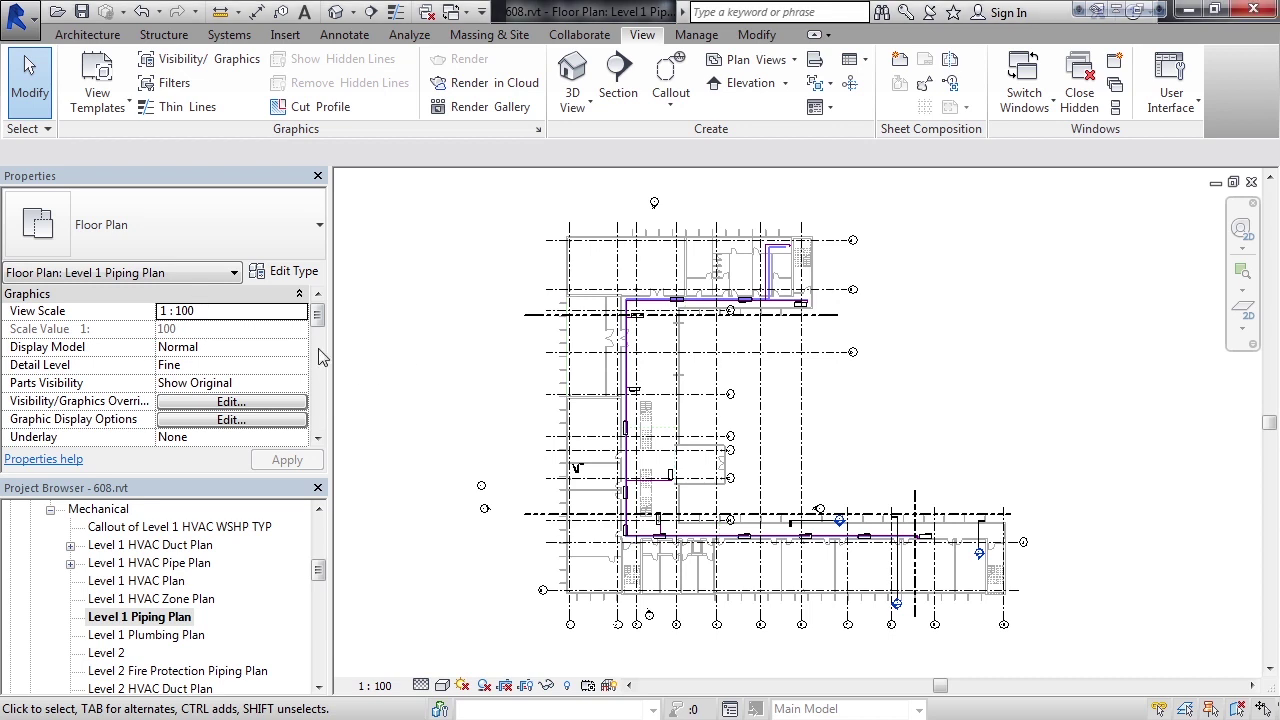
Examine the Level 1 Piping Plan's view properties, from the Graphics settings through Identity Data to Extents.
scroll(316, 318, "down", 1)
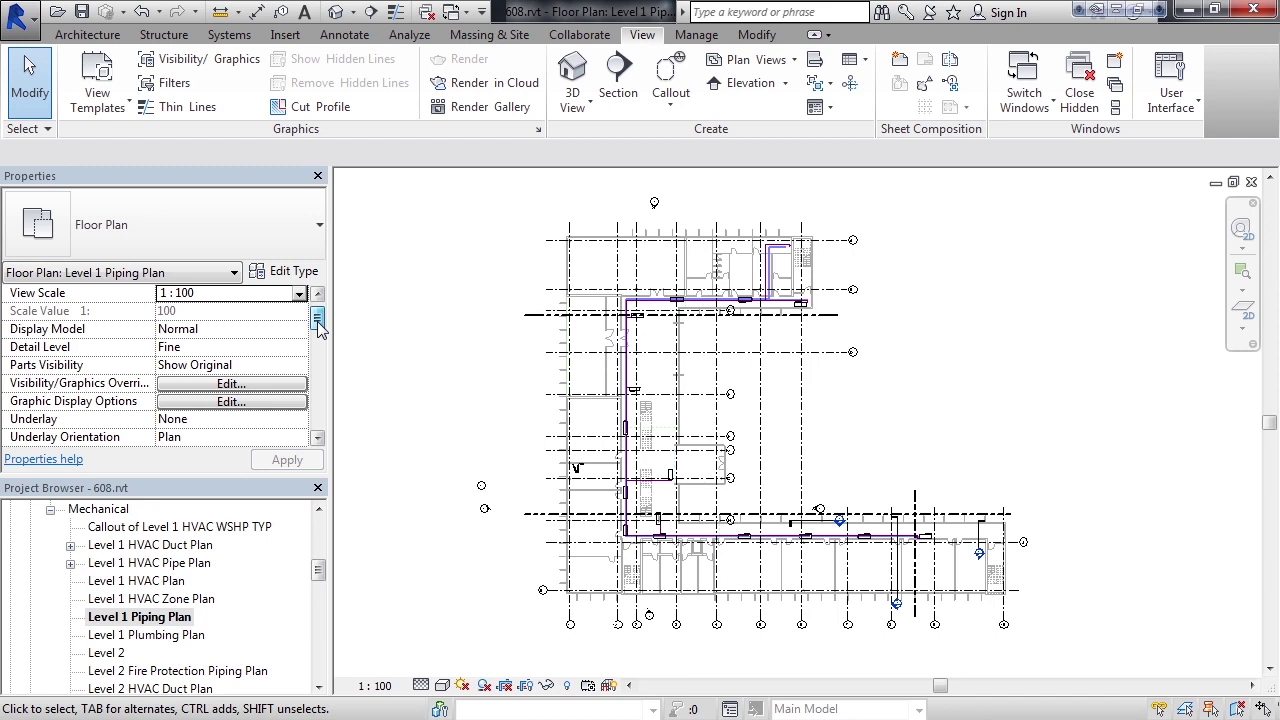
scroll(318, 322, "up", 1)
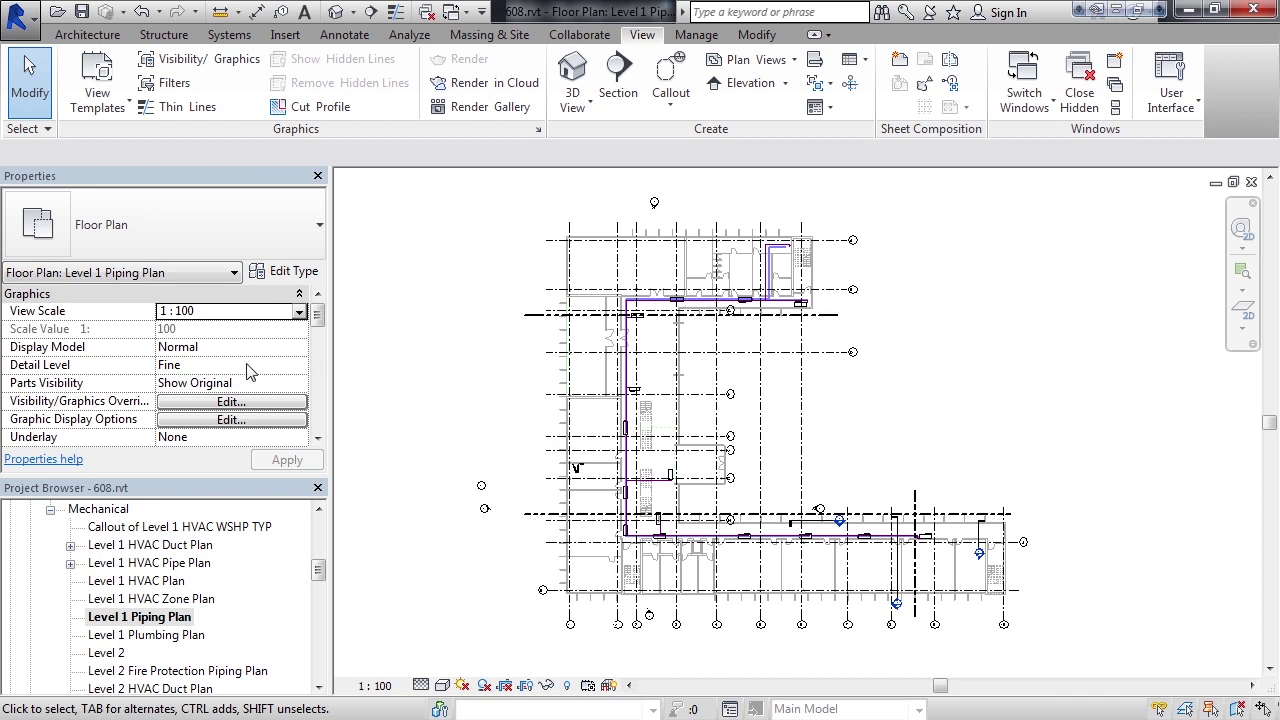
scroll(320, 335, "down", 2)
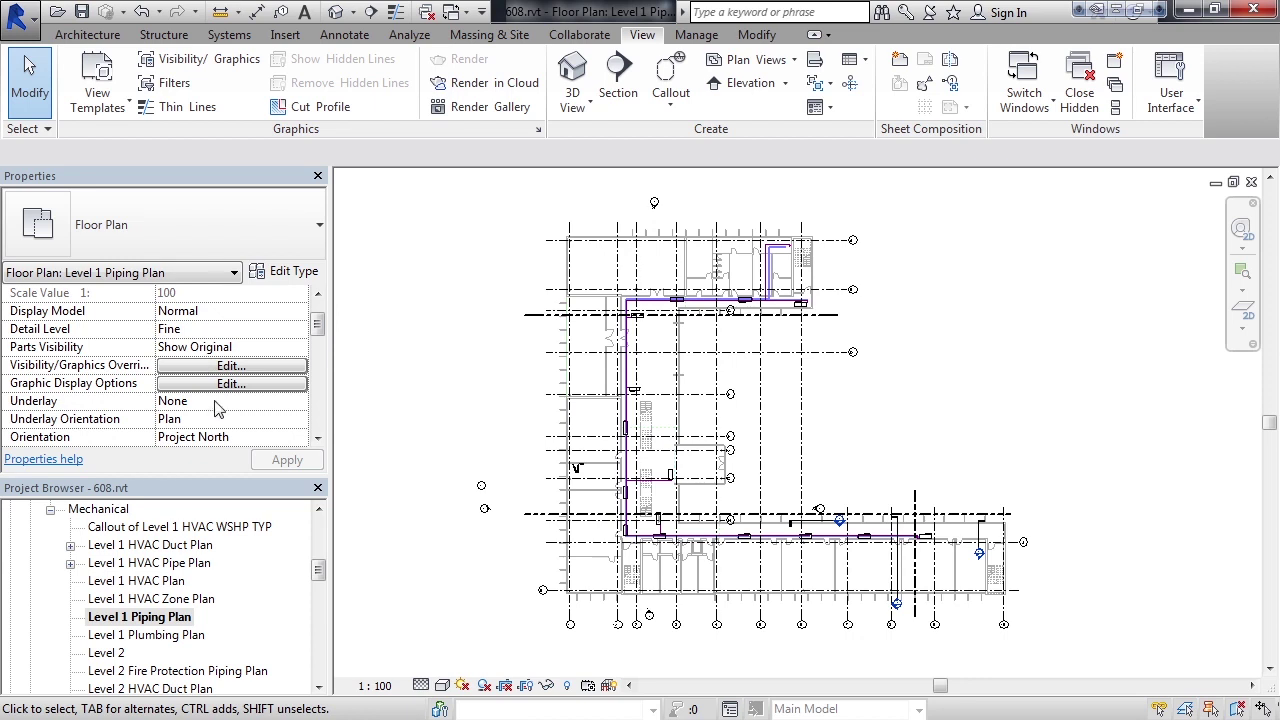
left_click(318, 438)
left_click(318, 438)
left_click(318, 438)
left_click(318, 438)
left_click(318, 438)
left_click(318, 438)
left_click(318, 438)
left_click(318, 438)
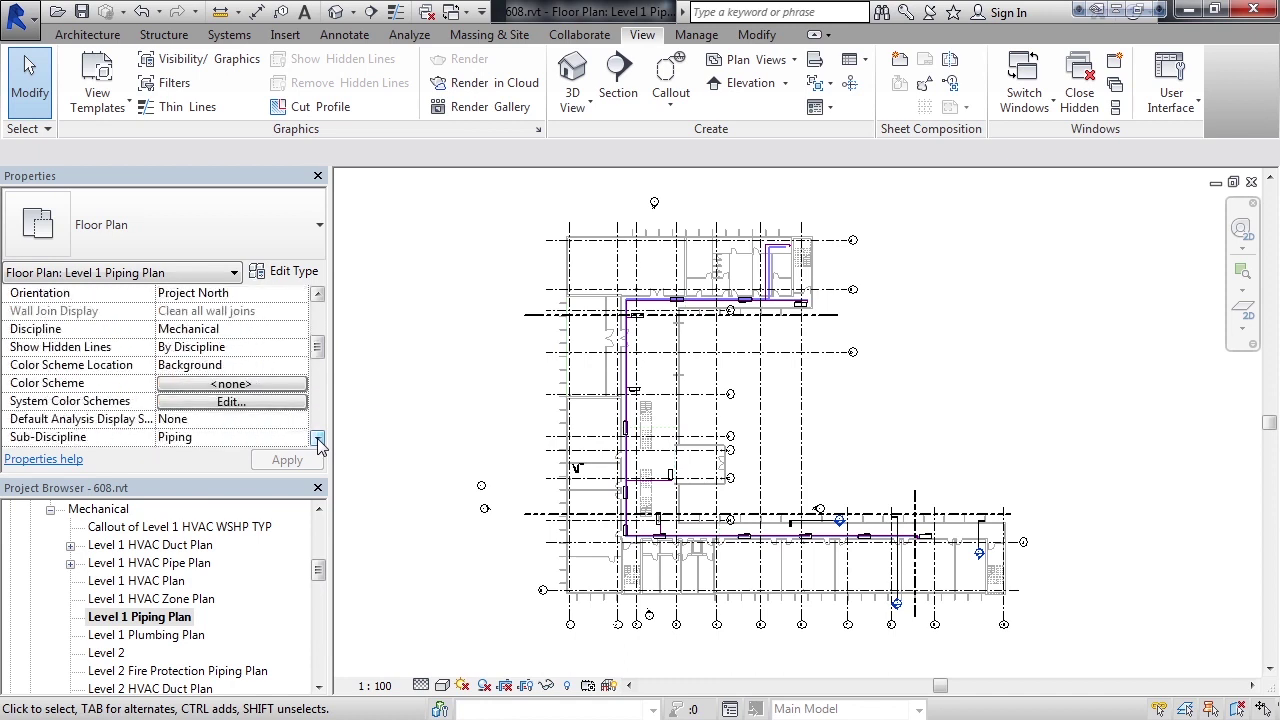
left_click(318, 438)
left_click(318, 438)
left_click(318, 438)
left_click(318, 438)
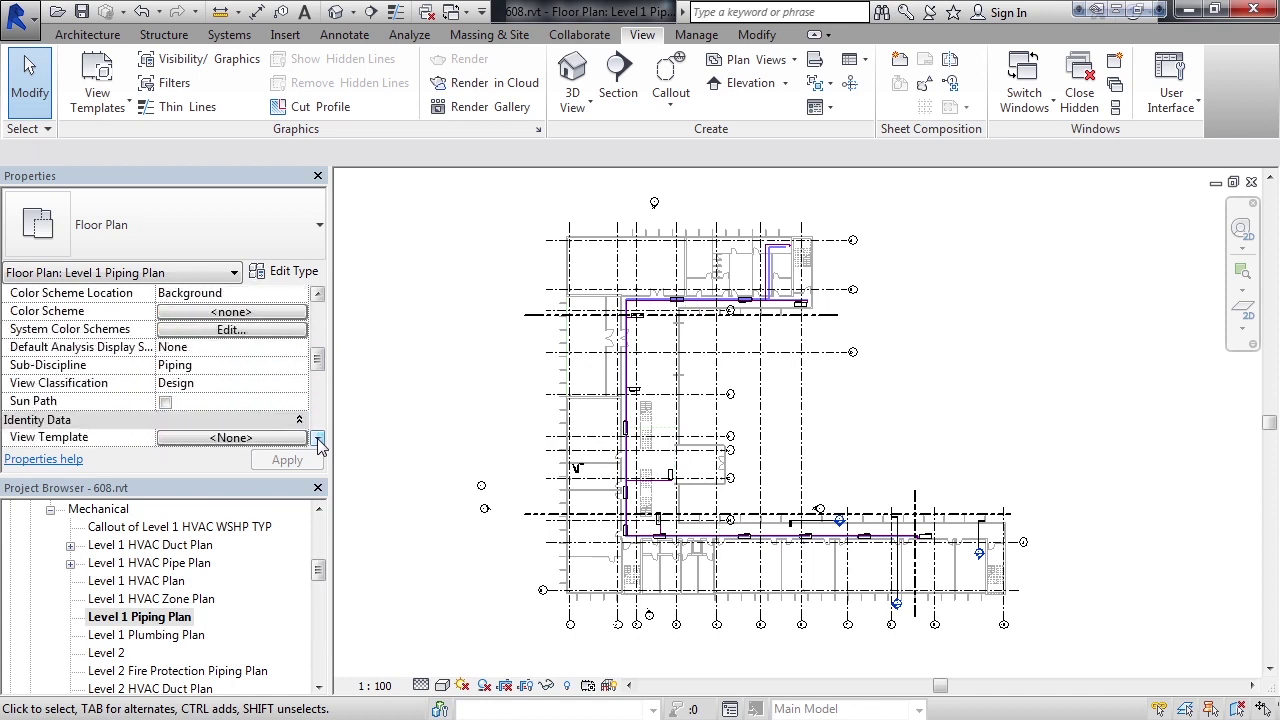
left_click(318, 438)
left_click(318, 438)
left_click(318, 438)
left_click(318, 438)
left_click(318, 438)
left_click(318, 438)
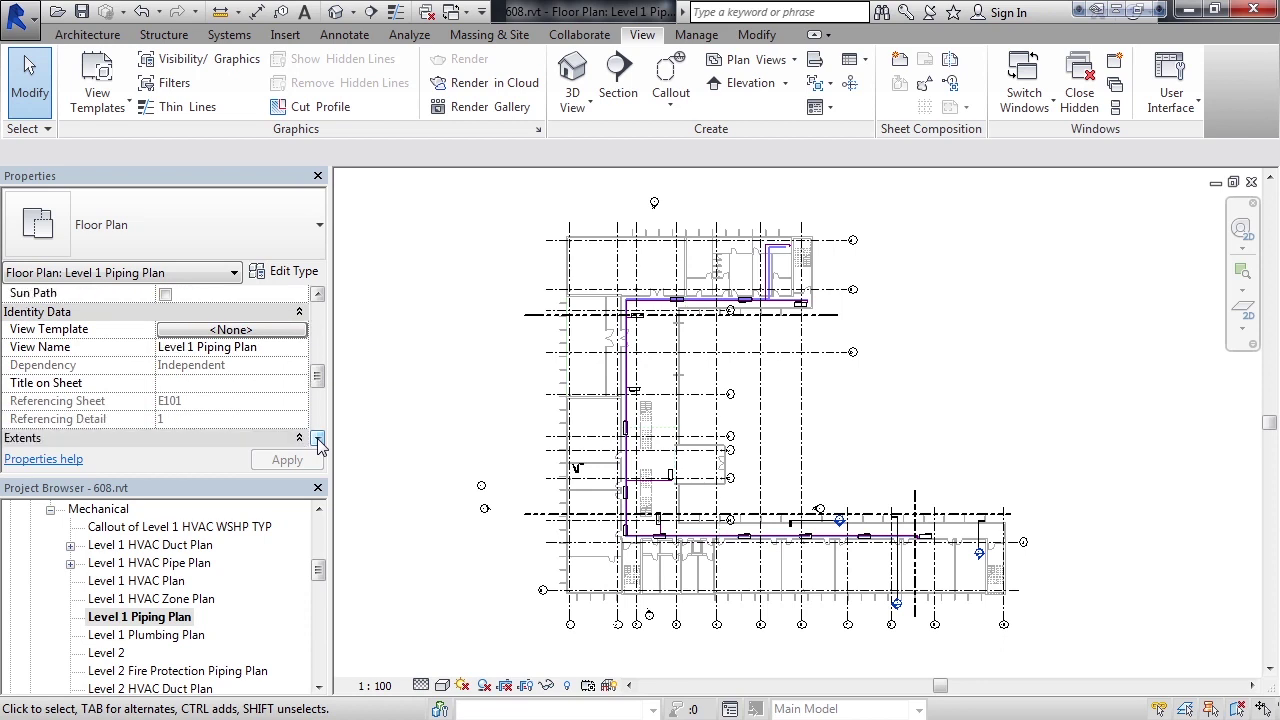
left_click(318, 439)
left_click(318, 439)
left_click(318, 439)
left_click(318, 439)
left_click(318, 439)
left_click(318, 439)
left_click(318, 439)
left_click(318, 439)
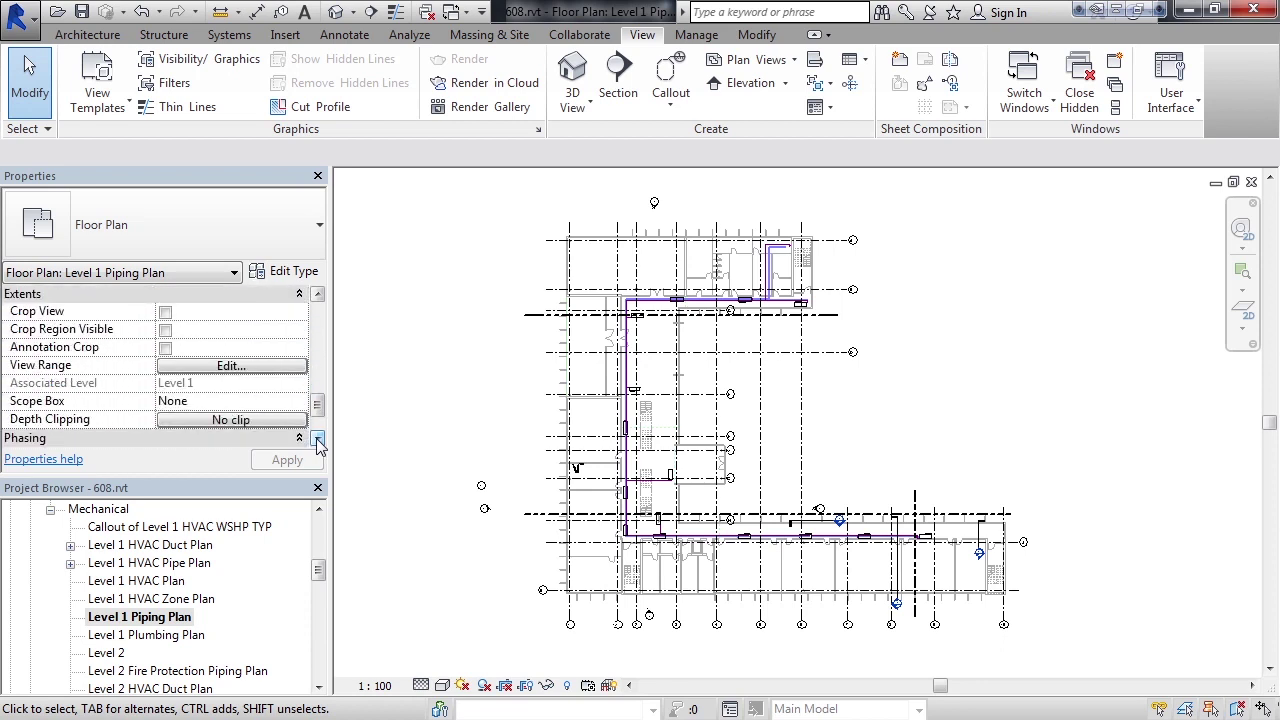
left_click_drag(317, 406, 318, 306)
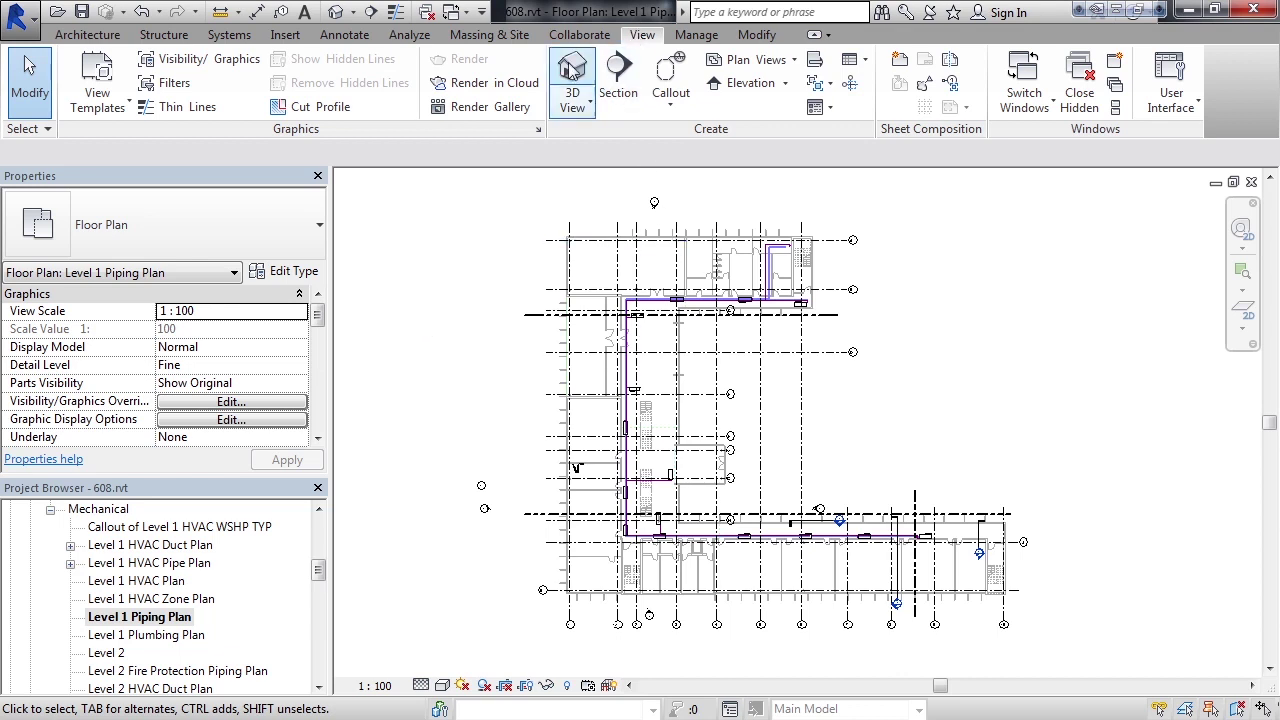
Filter the managed view templates to the Mechanical discipline and Floor, Structural, Area Plans, and view the MEP Plan template's properties.
left_click(116, 114)
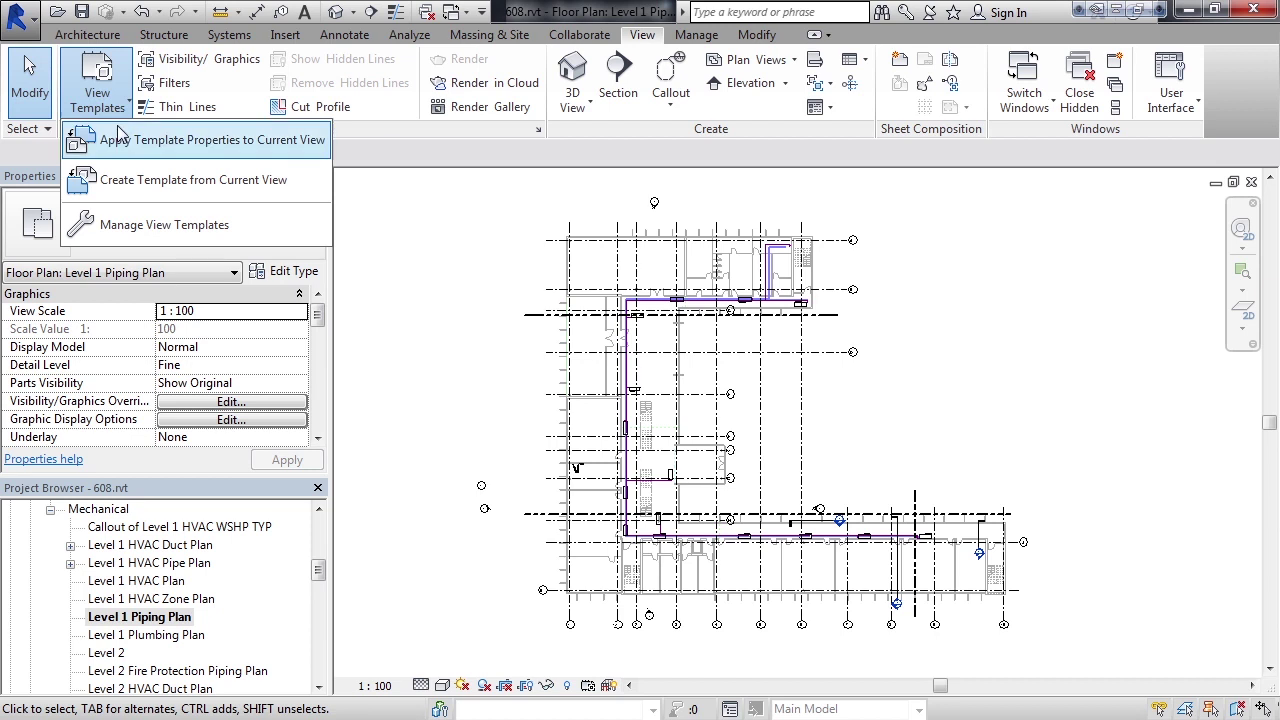
left_click(141, 229)
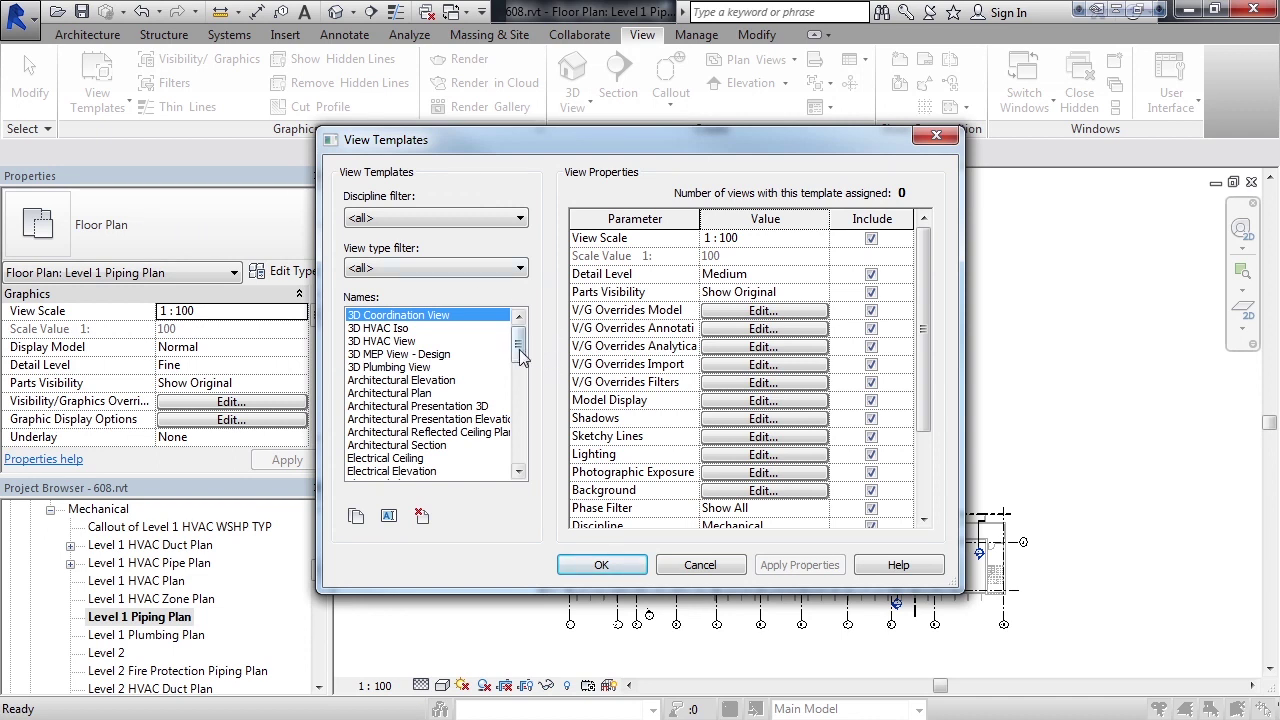
mouse_move(518, 345)
left_mouse_down()
mouse_move(517, 462)
mouse_move(510, 348)
left_mouse_up()
left_click(385, 216)
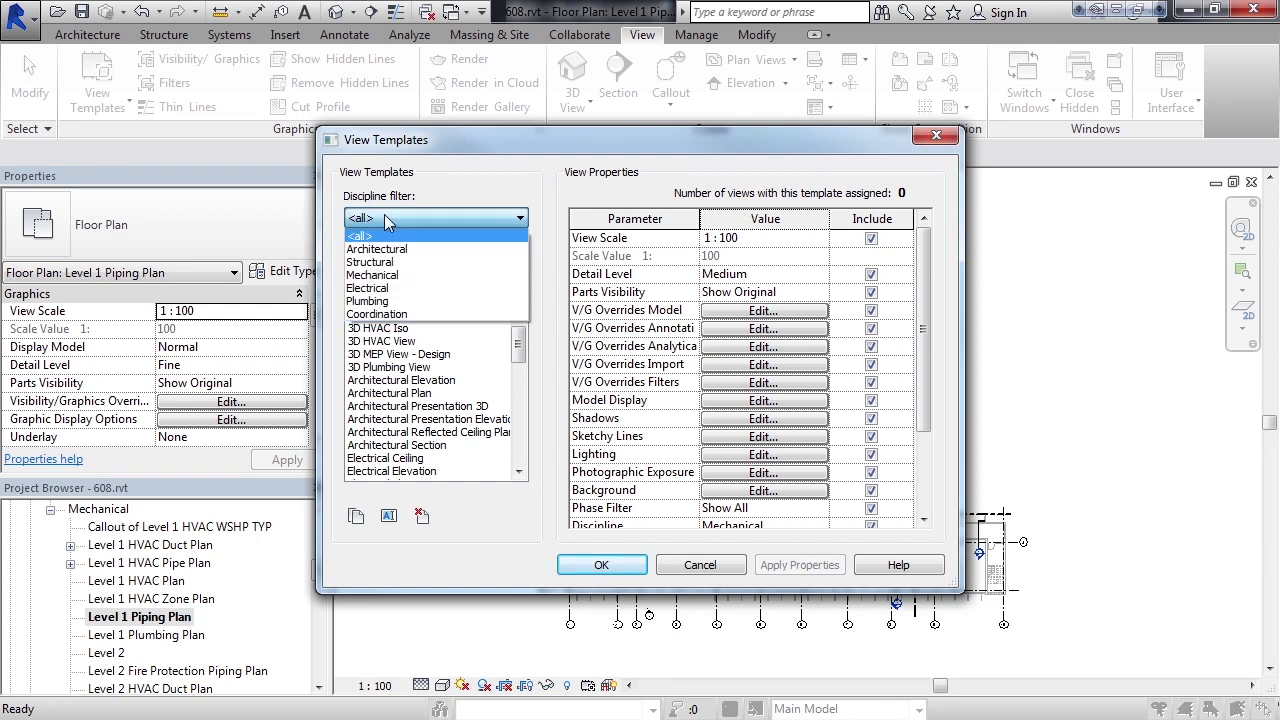
left_click(393, 276)
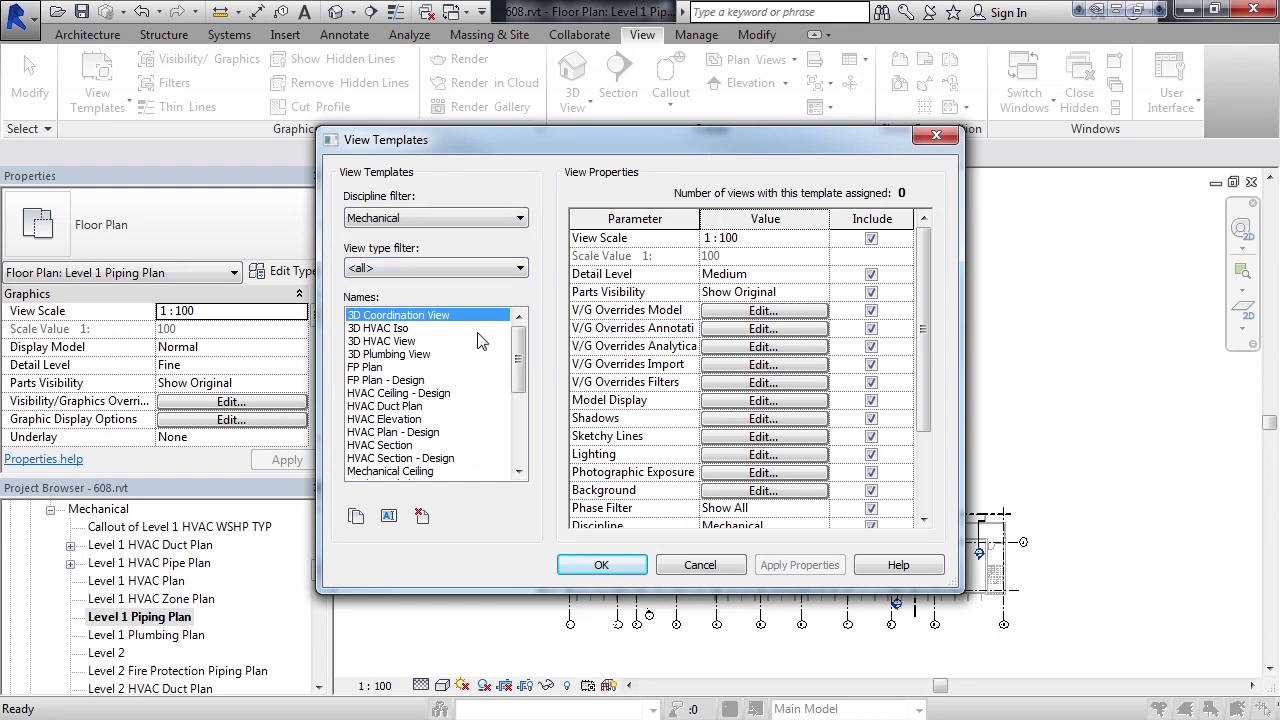
left_click(389, 269)
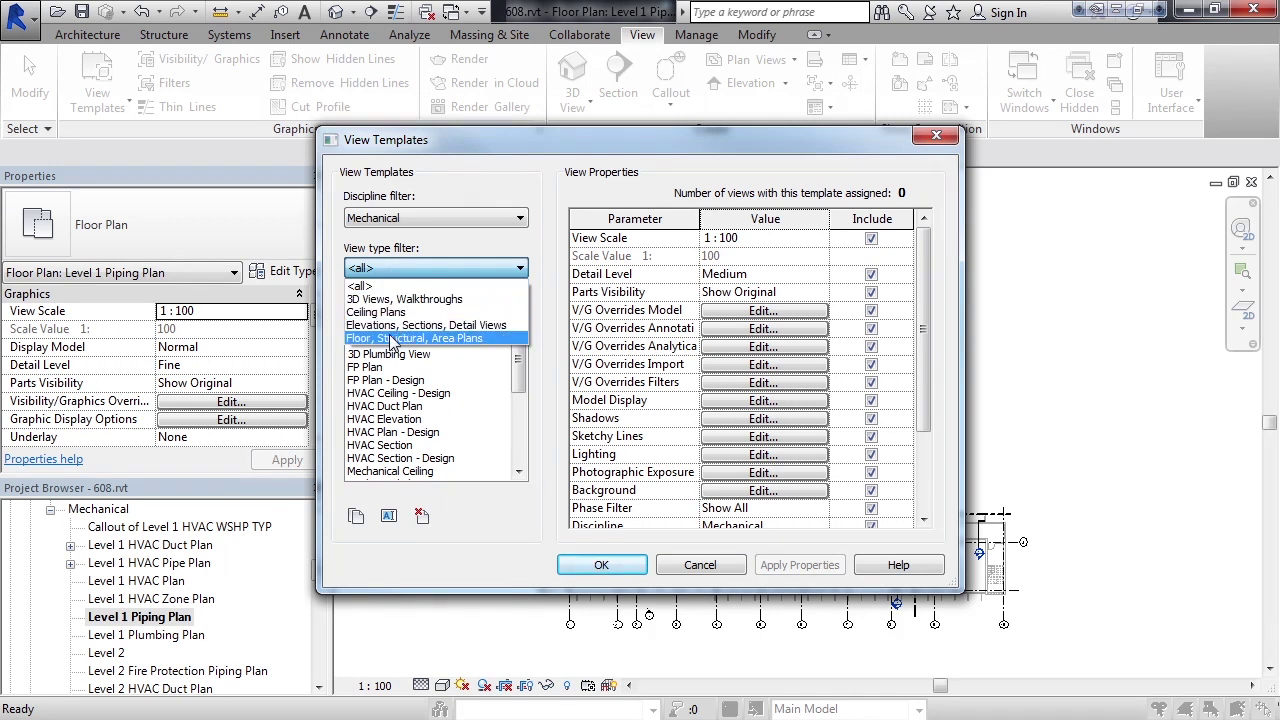
left_click(389, 338)
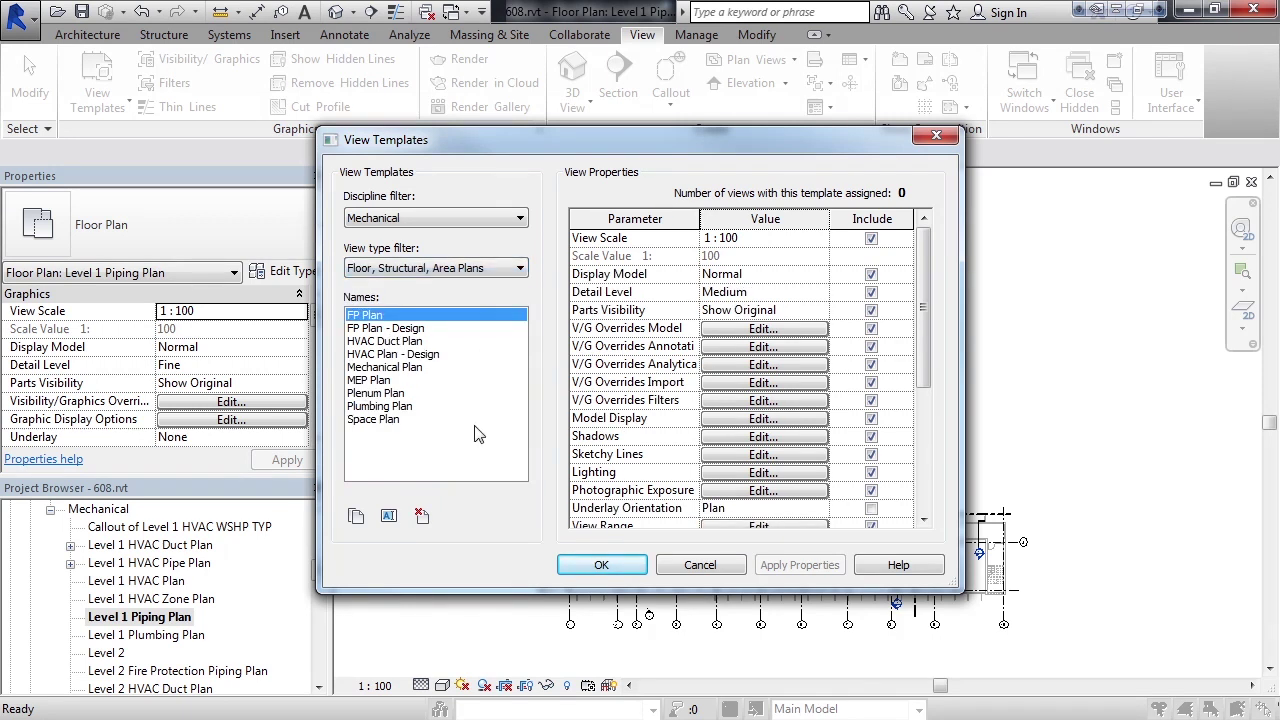
left_click(370, 382)
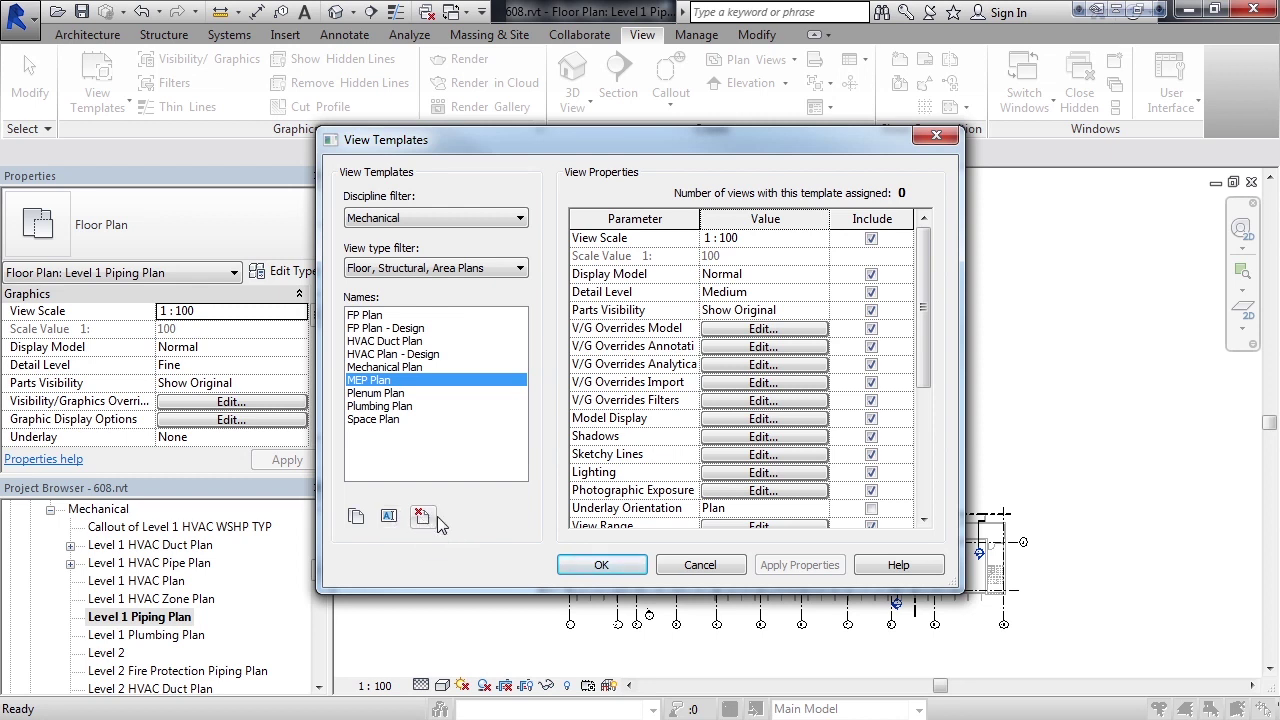
left_click(618, 563)
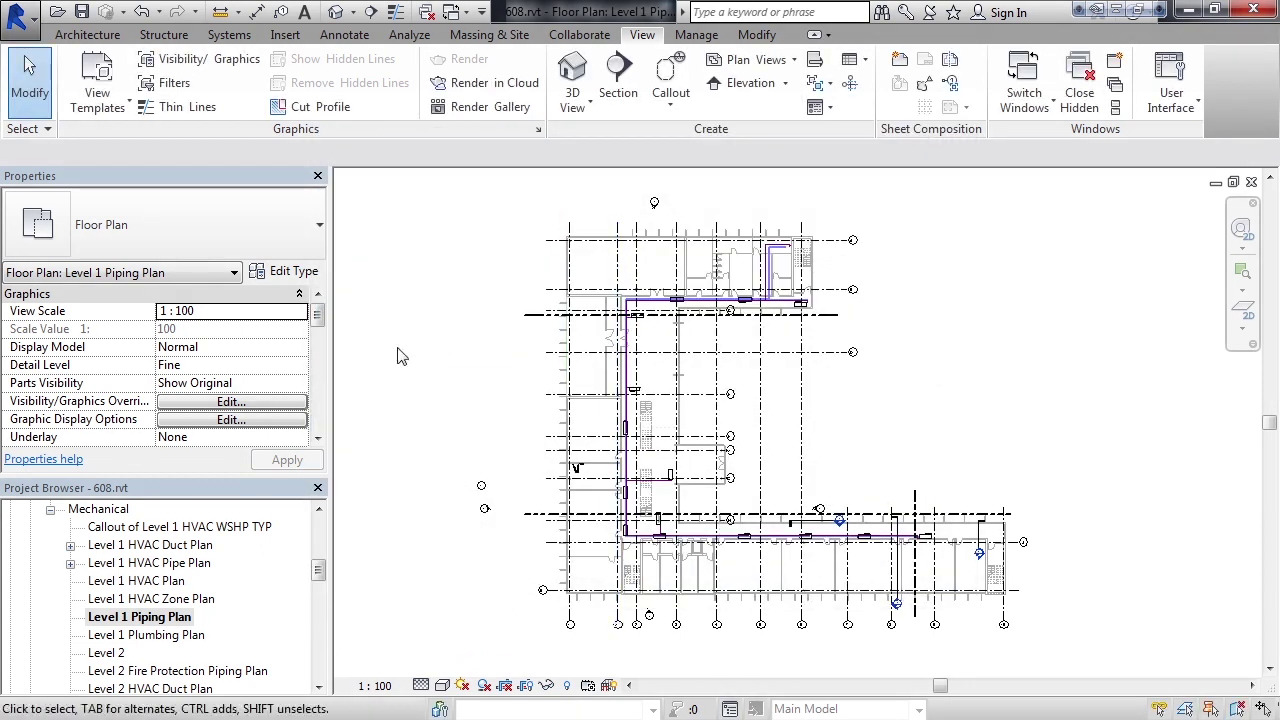
View the HVAC Duct Plan template's properties among the templates offered for the current view, without applying it.
left_click(122, 110)
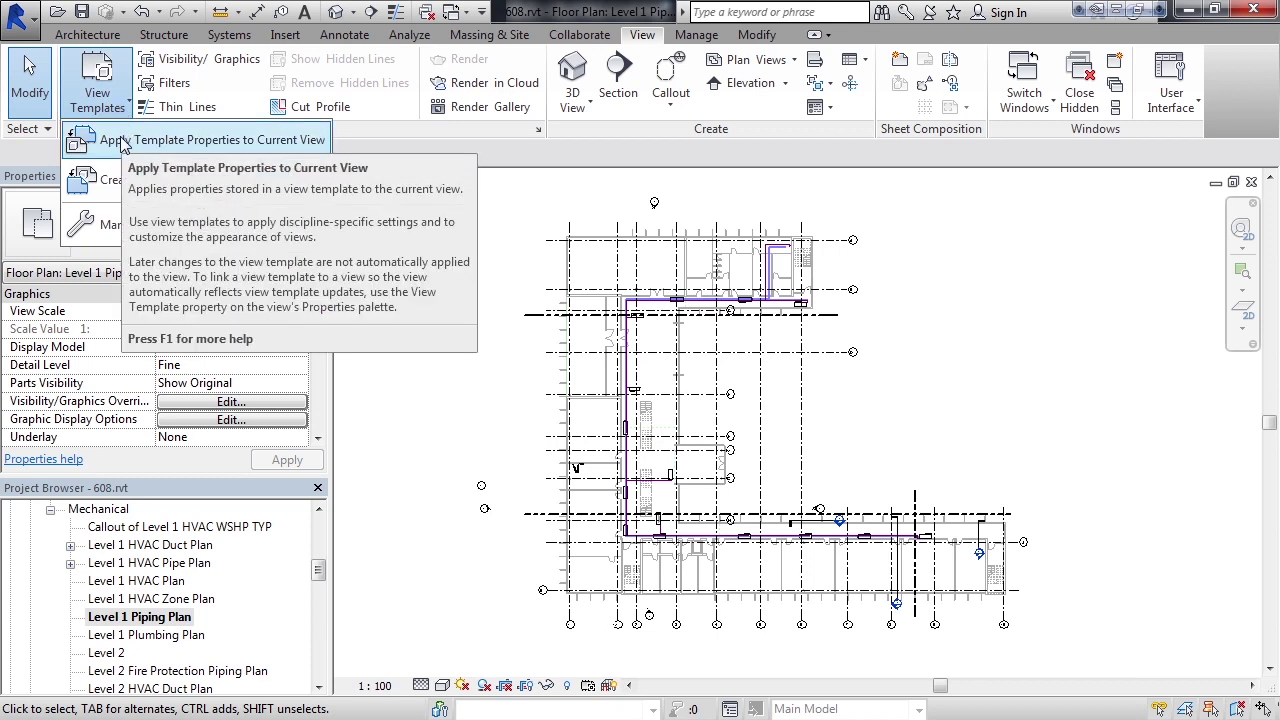
left_click(121, 142)
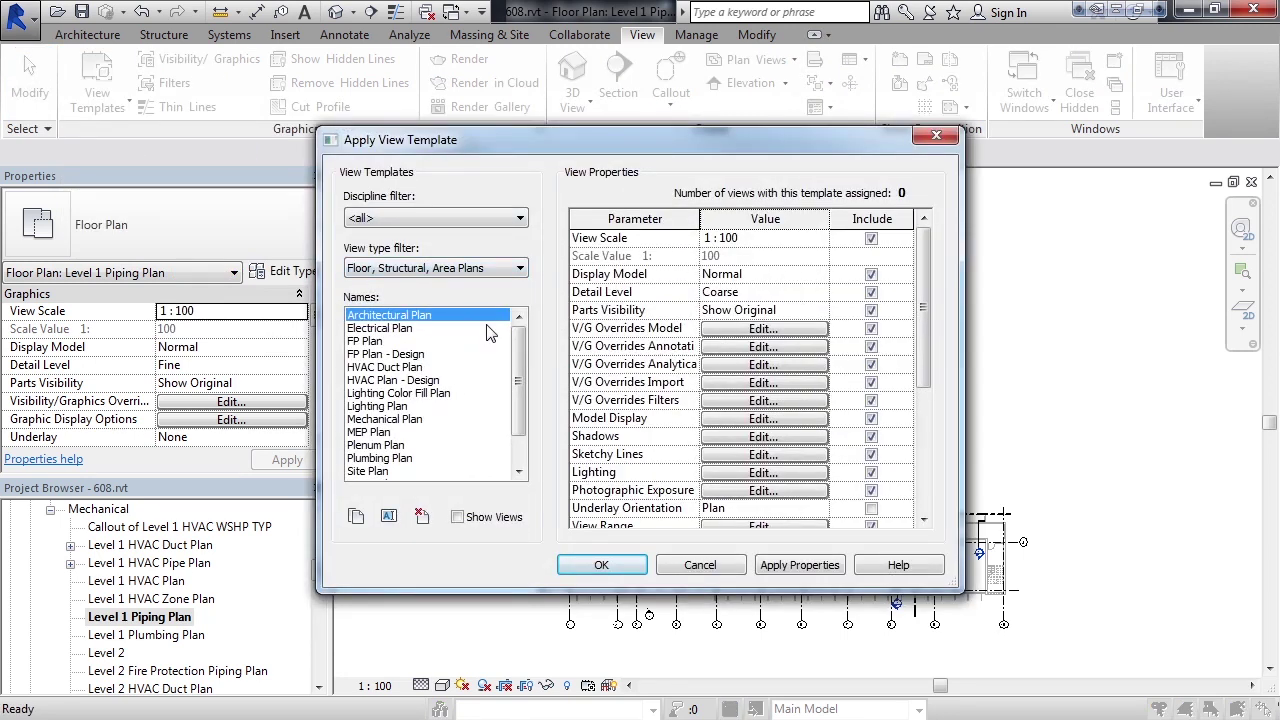
left_click(408, 366)
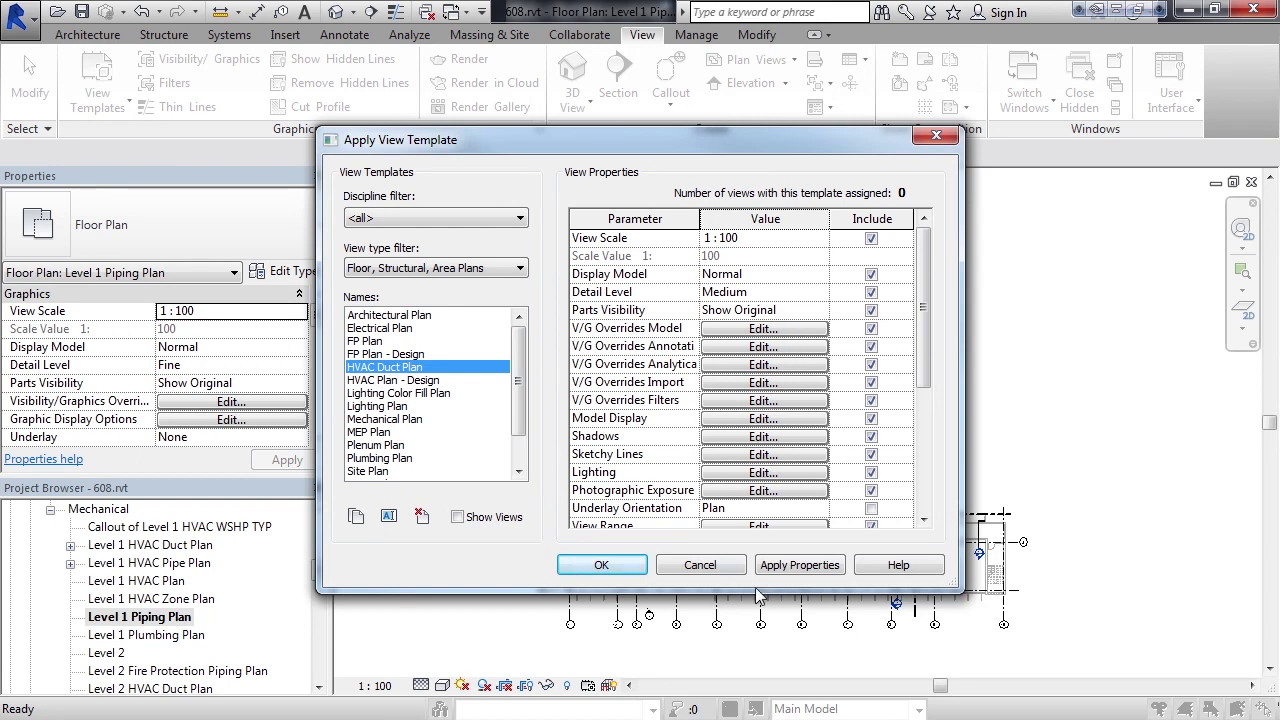
left_click(700, 566)
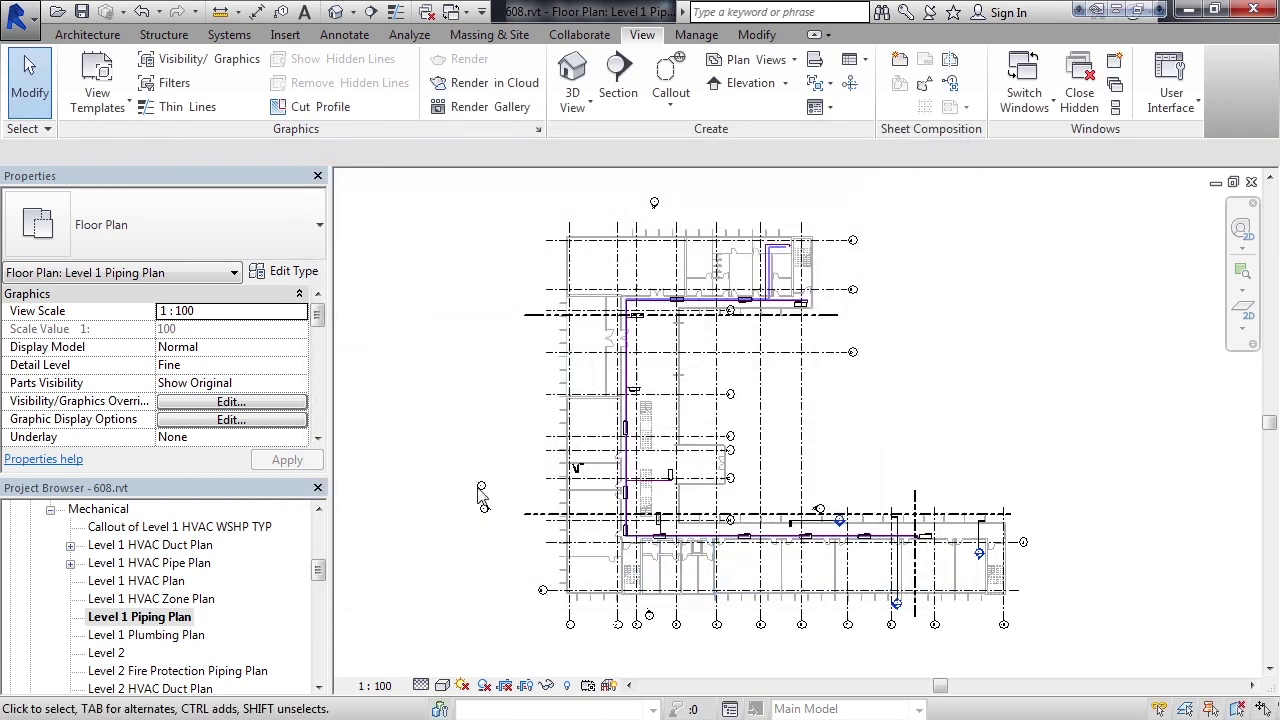
Turn on Crop View in the Extents properties of the Level 1 Piping Plan.
scroll(314, 320, "down", 3)
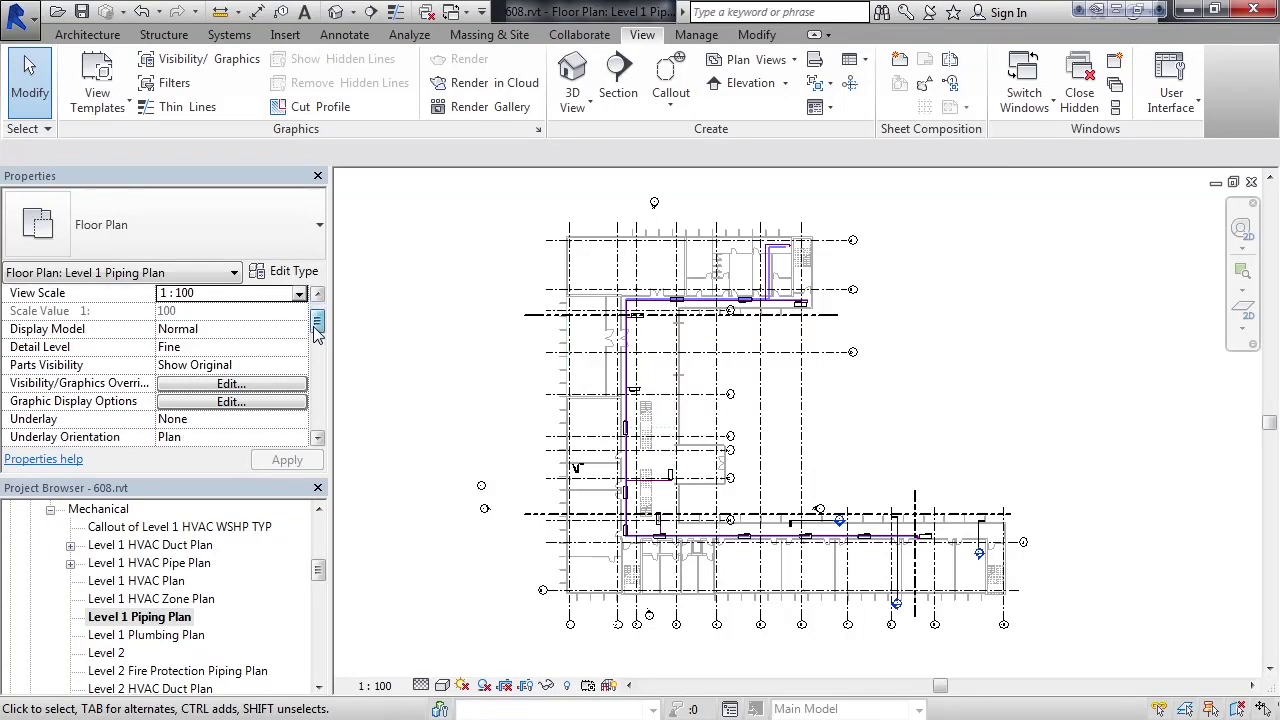
left_click_drag(316, 358, 302, 399)
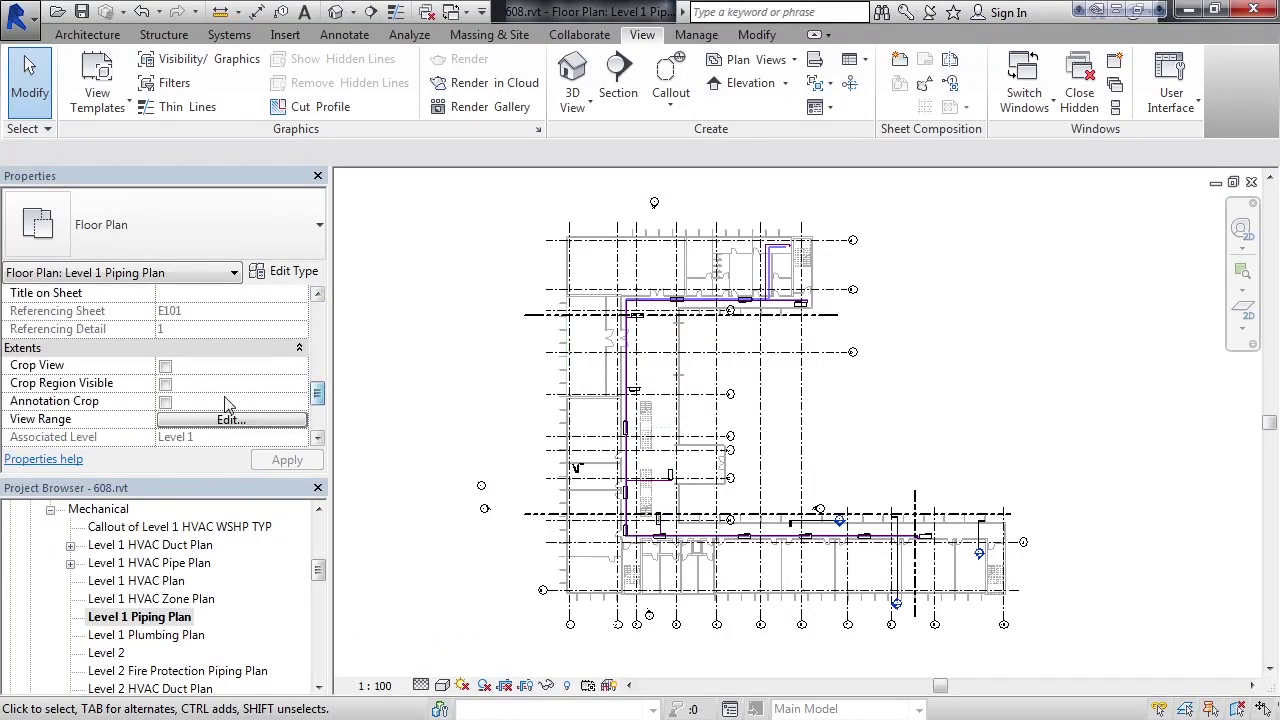
left_click(165, 366)
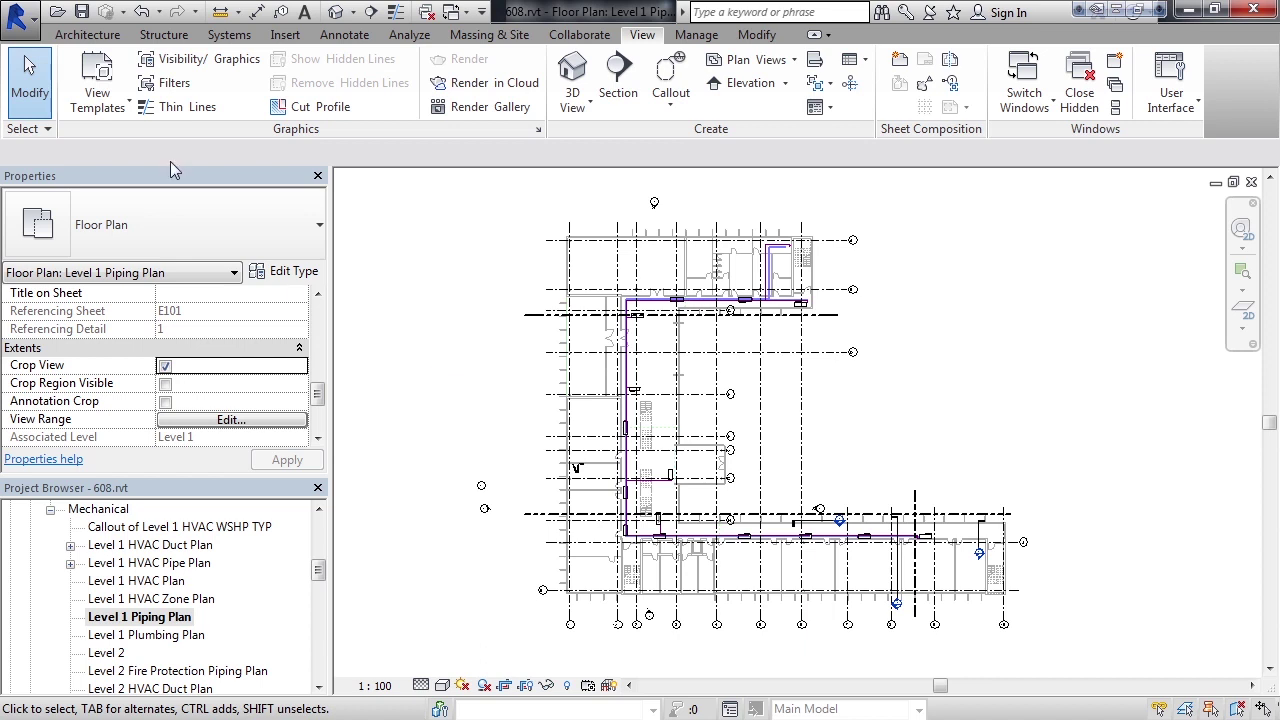
Create a view template from the current view, naming it with the owner's first name followed by "view template".
left_click(108, 108)
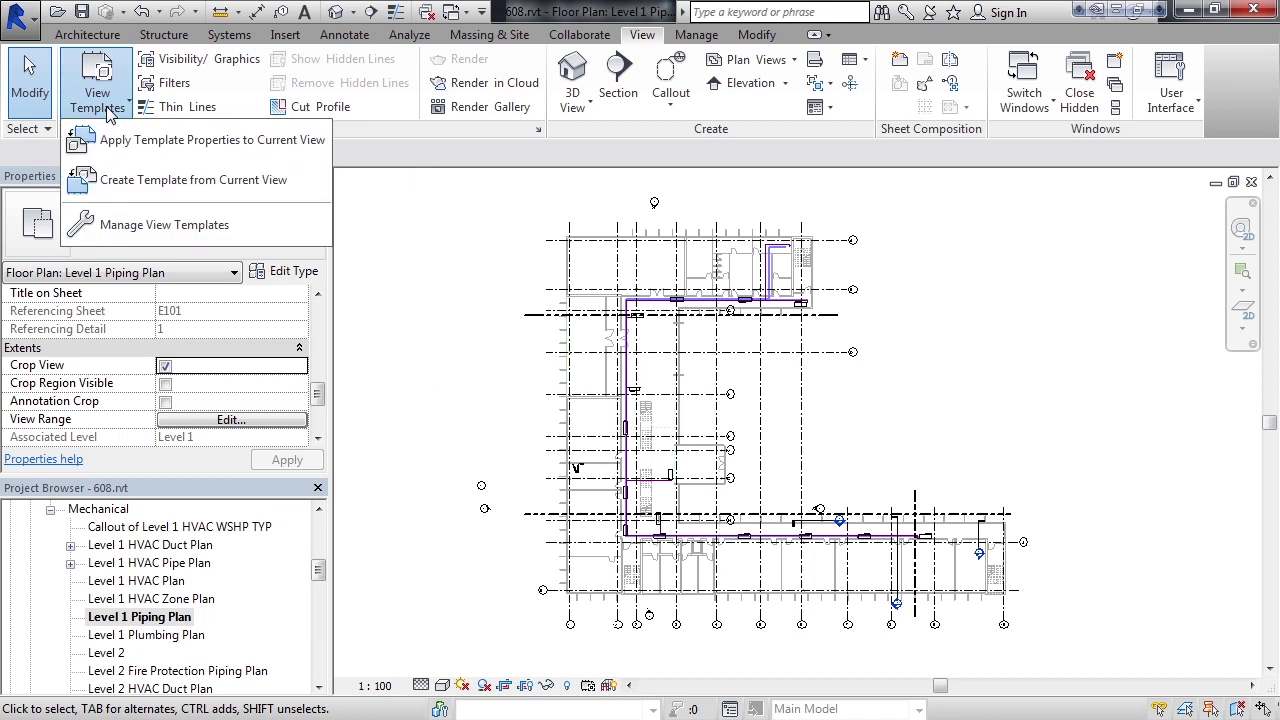
left_click(104, 182)
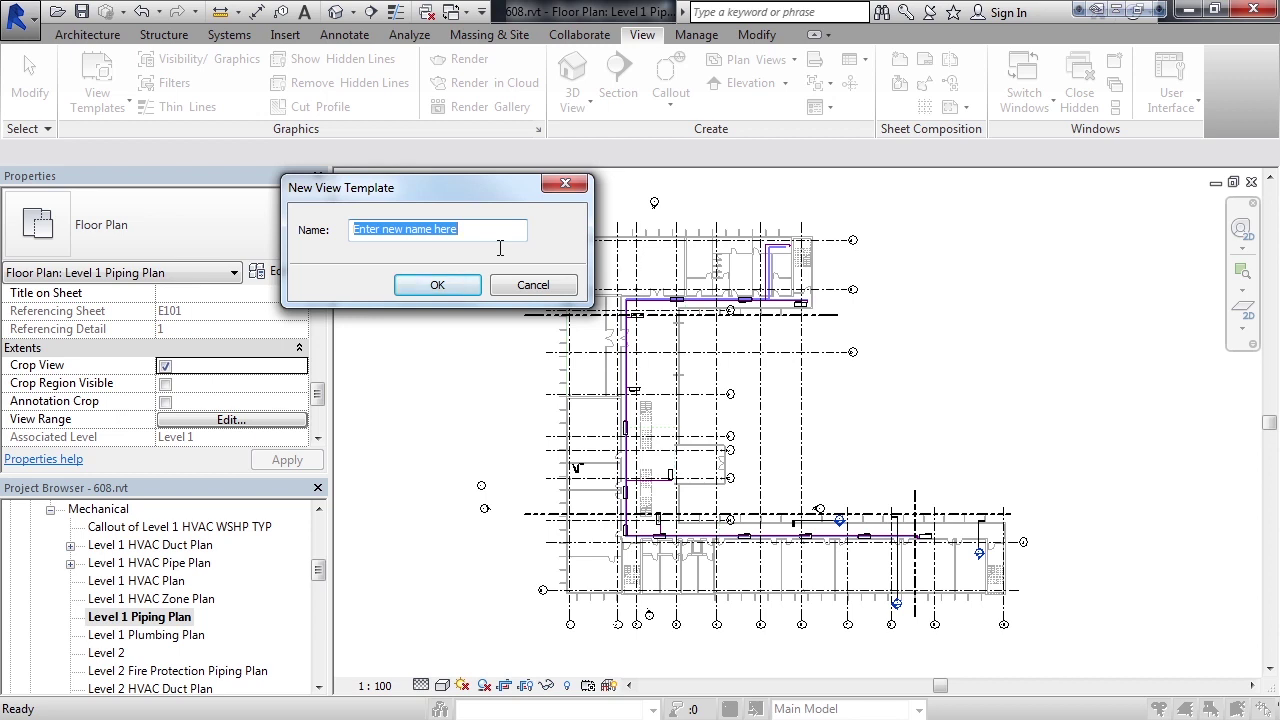
type("Tim's view template")
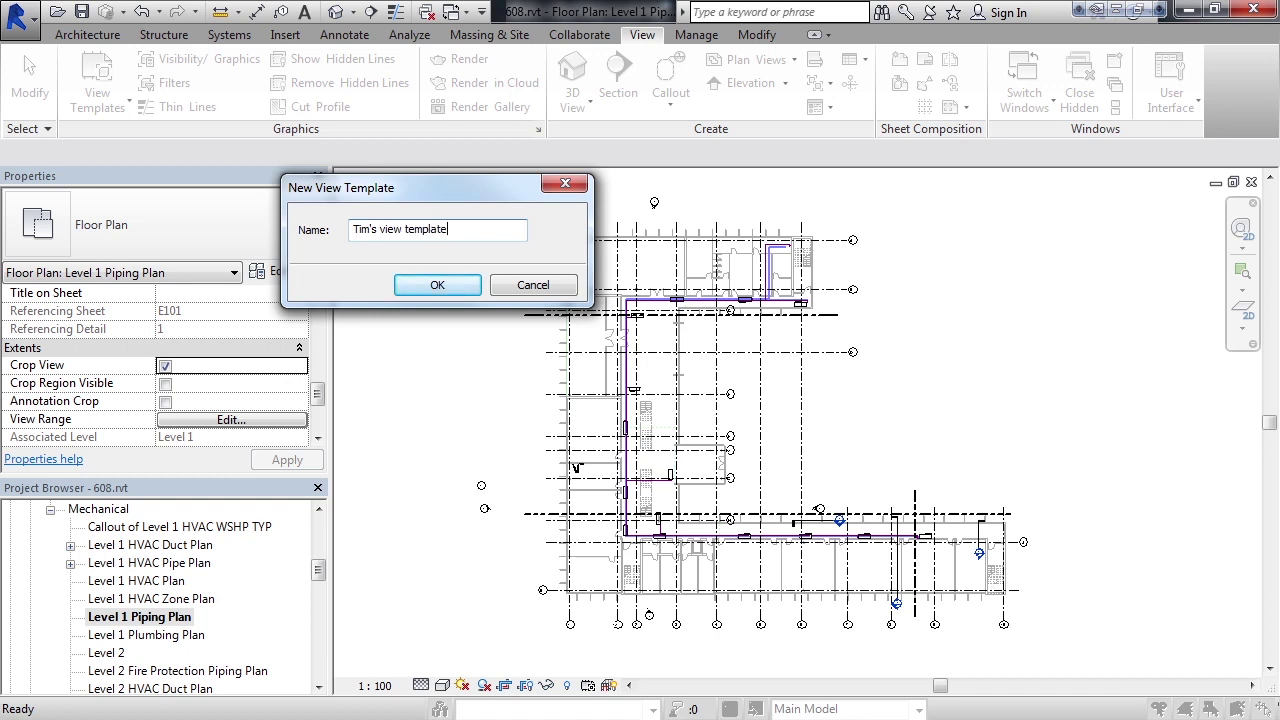
left_click(437, 285)
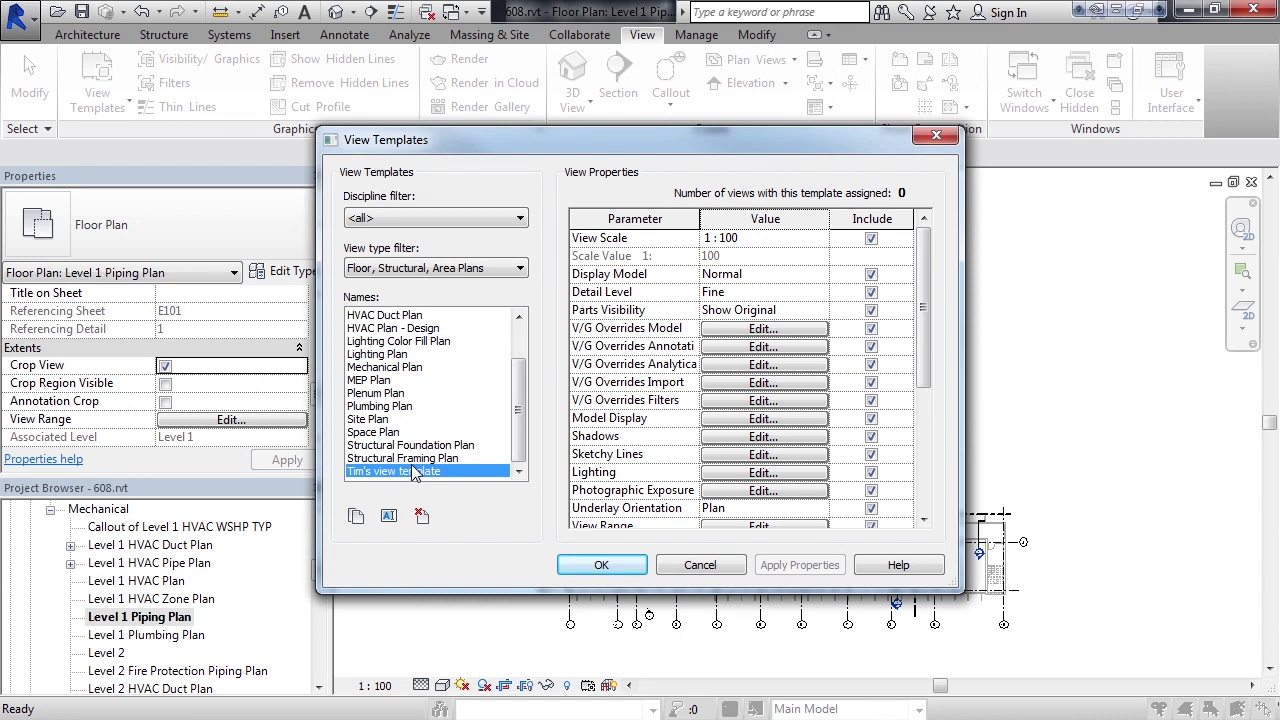
Delete the newly created view template from the template list and leave the View Templates dialog by cancelling.
left_click(421, 518)
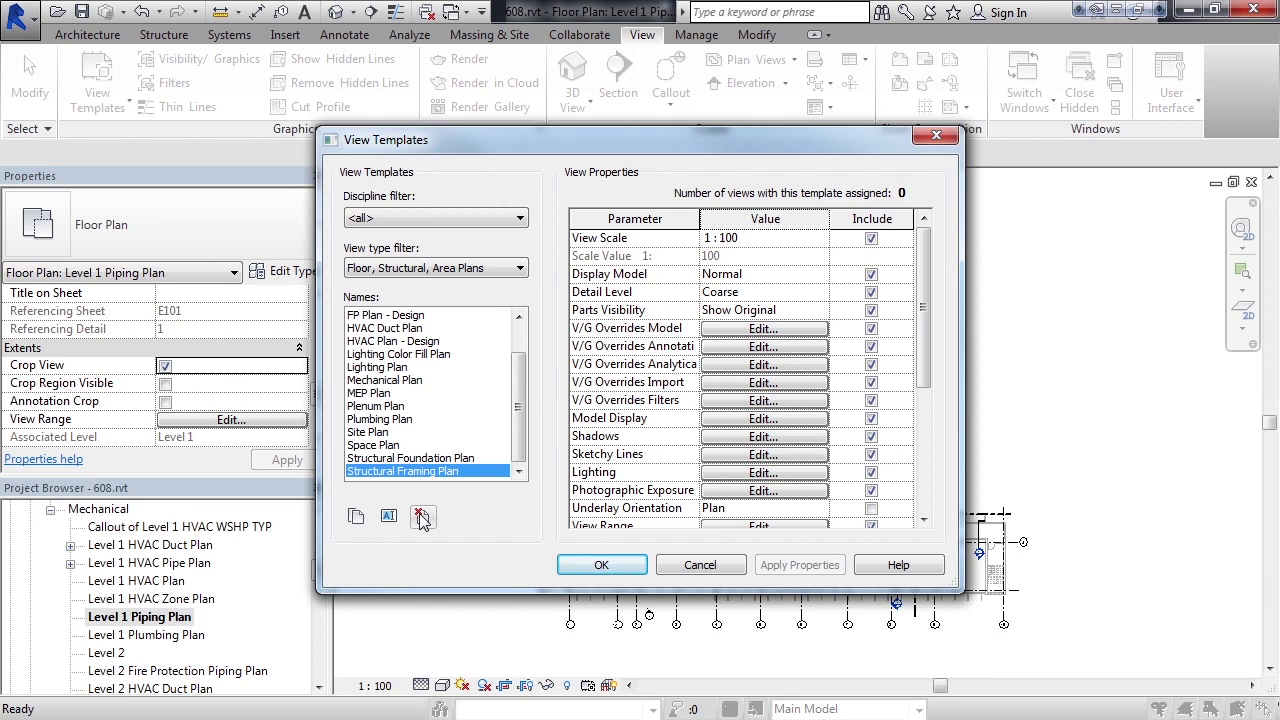
left_click(702, 566)
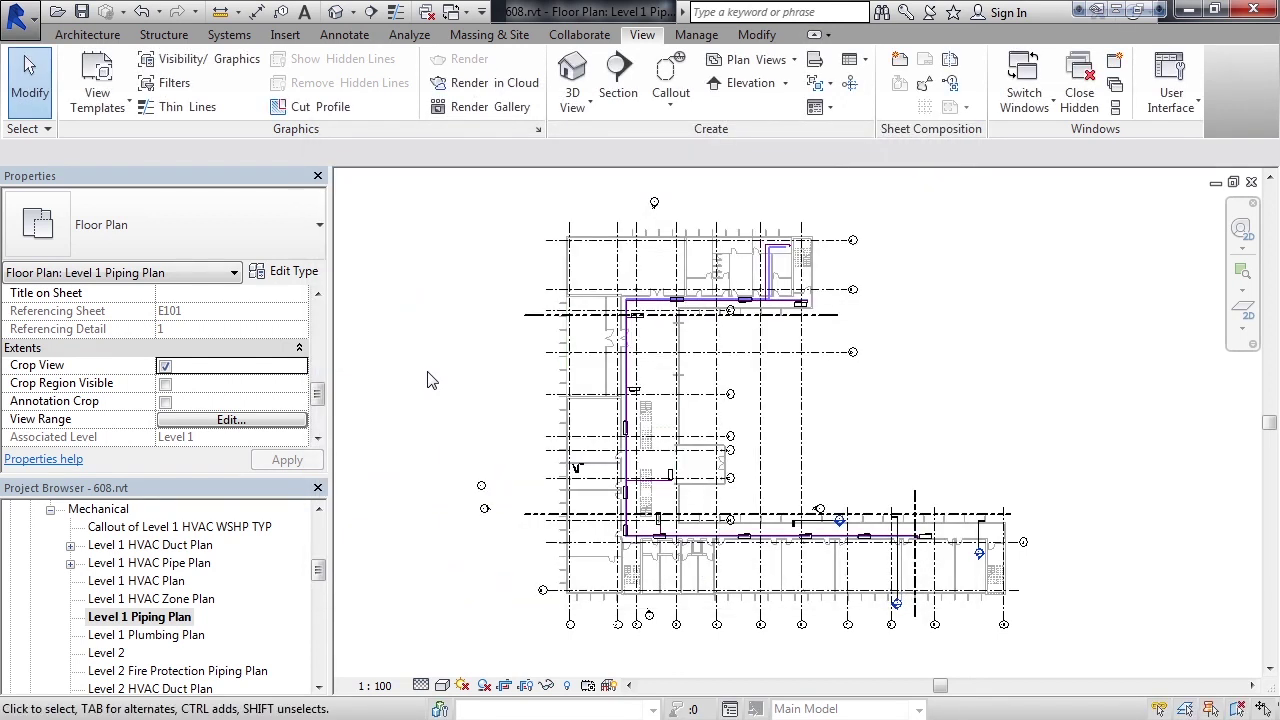